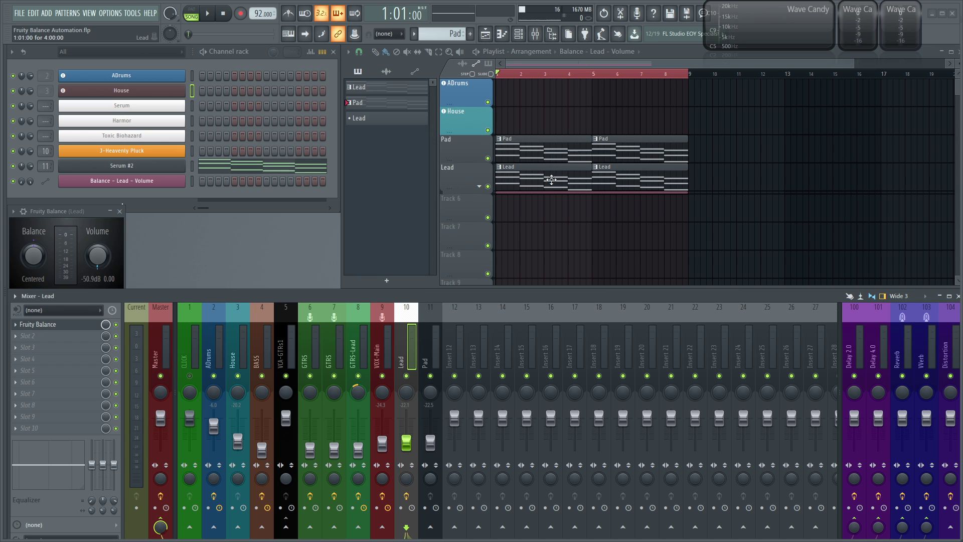
Expand the Lead group to reveal Track 5's 'Balance - Lead - Volume' automation clip.
{"action": "left_click", "coordinate": [480, 187]}
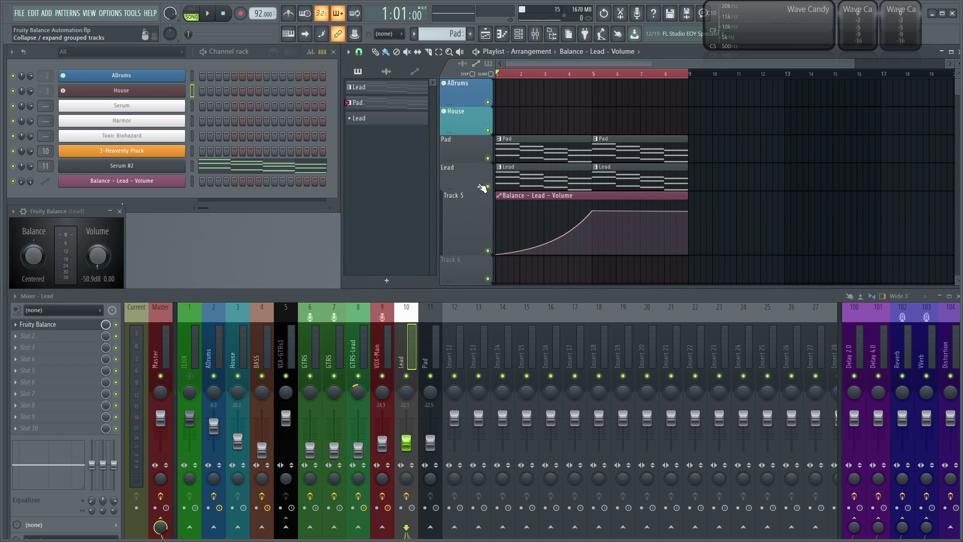
{"action": "mouse_move", "coordinate": [511, 256]}
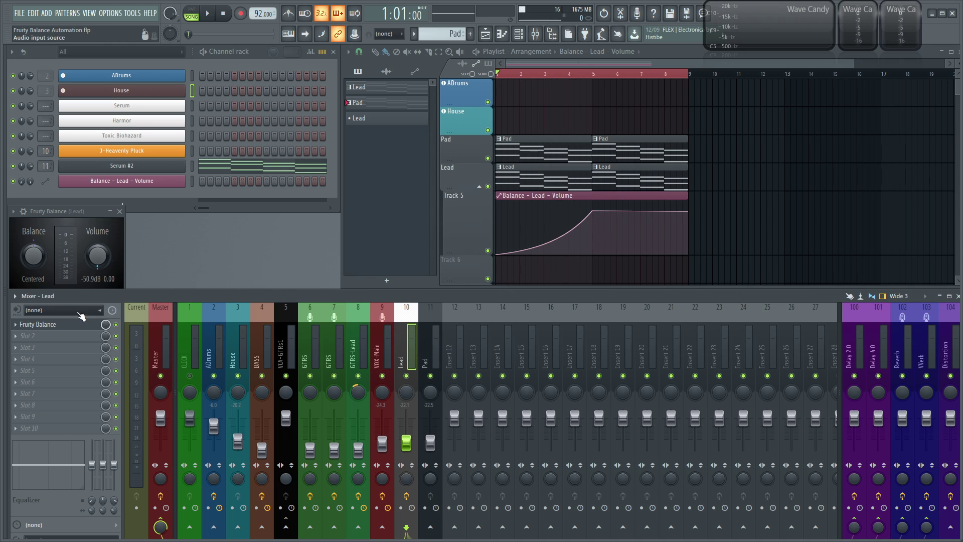
{"action": "left_click", "coordinate": [16, 324]}
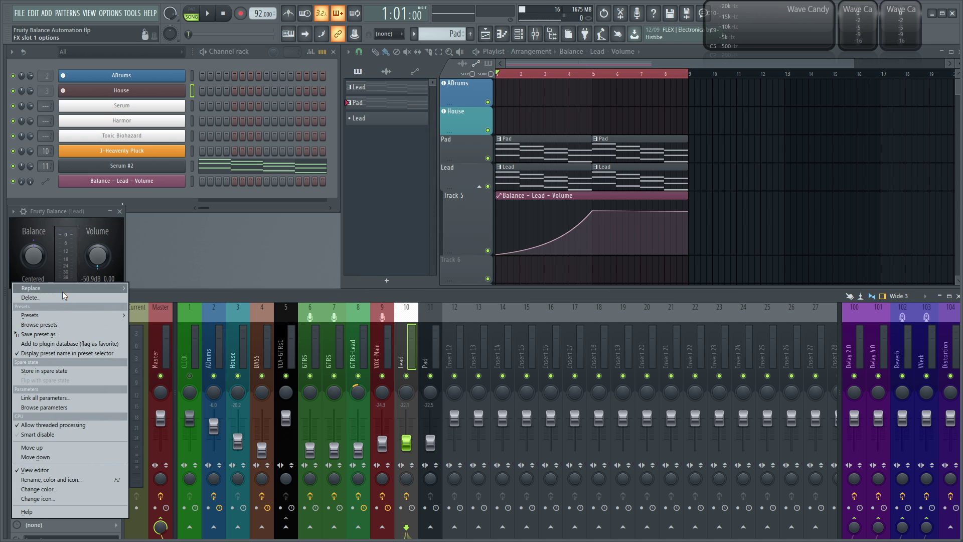
{"action": "mouse_move", "coordinate": [62, 290]}
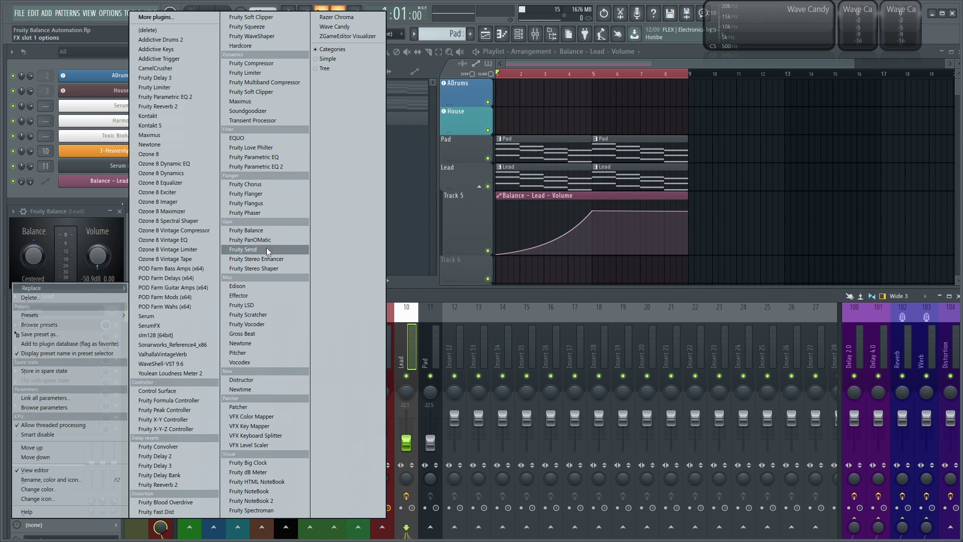
{"action": "left_click", "coordinate": [468, 291]}
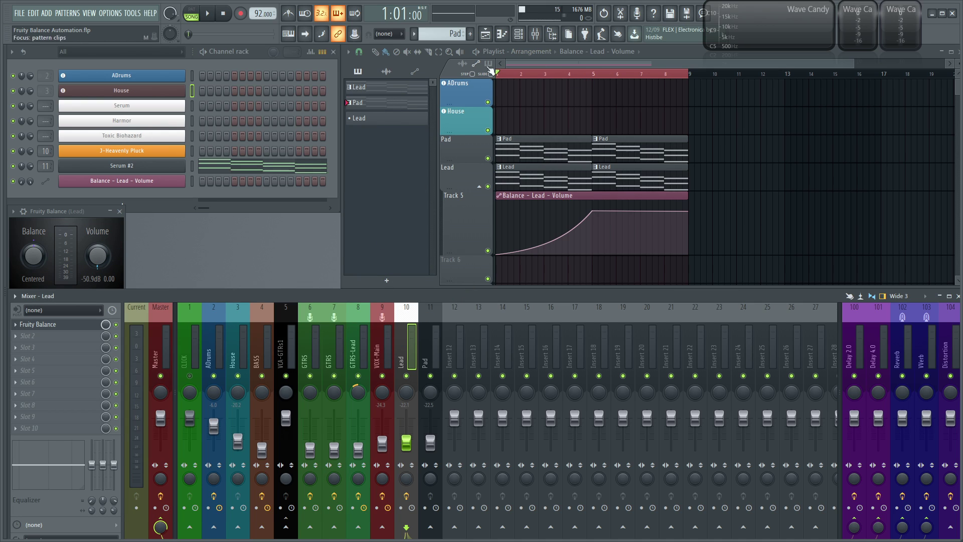
Dismiss the Volume knob's automation menu and play the song so Volume rises toward 0 dB.
{"action": "right_click", "coordinate": [107, 253]}
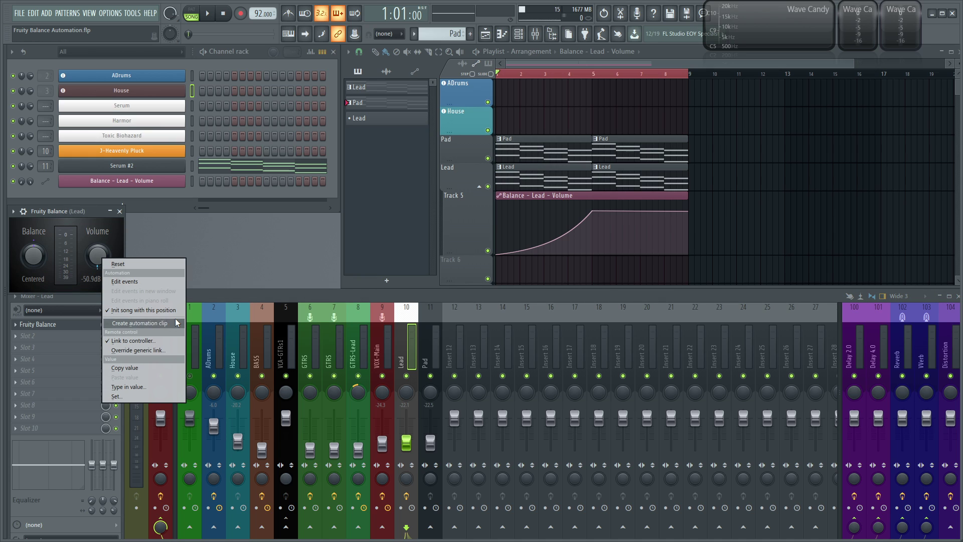
{"action": "left_click", "coordinate": [354, 291]}
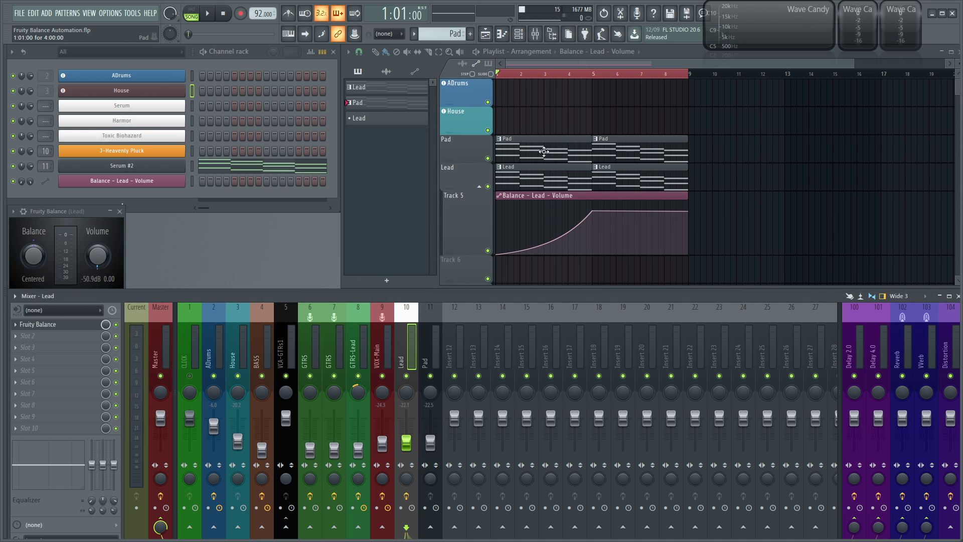
{"action": "key", "text": "space"}
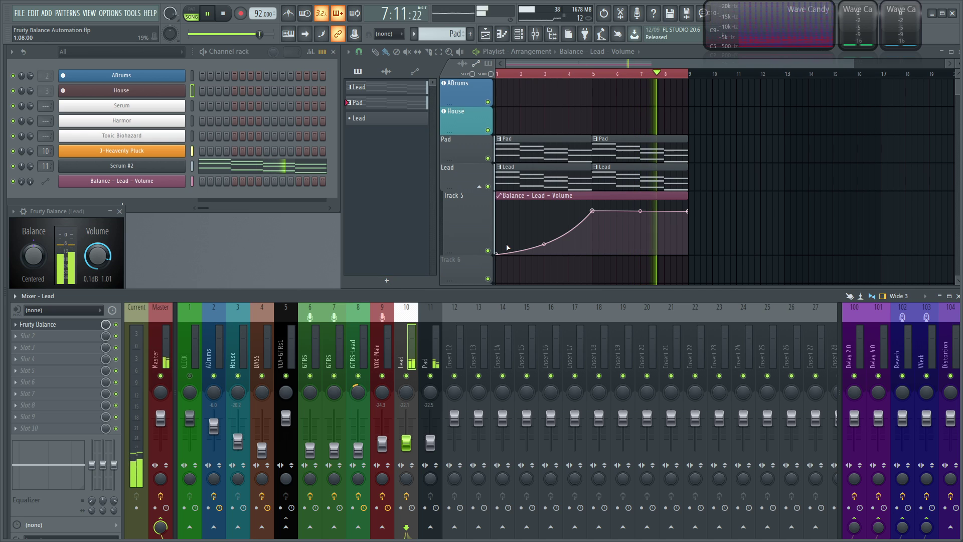
Stop playback, raise the Lead mixer channel to -18.4 dB, and shift Fruity Balance rightward.
{"action": "key", "text": "space"}
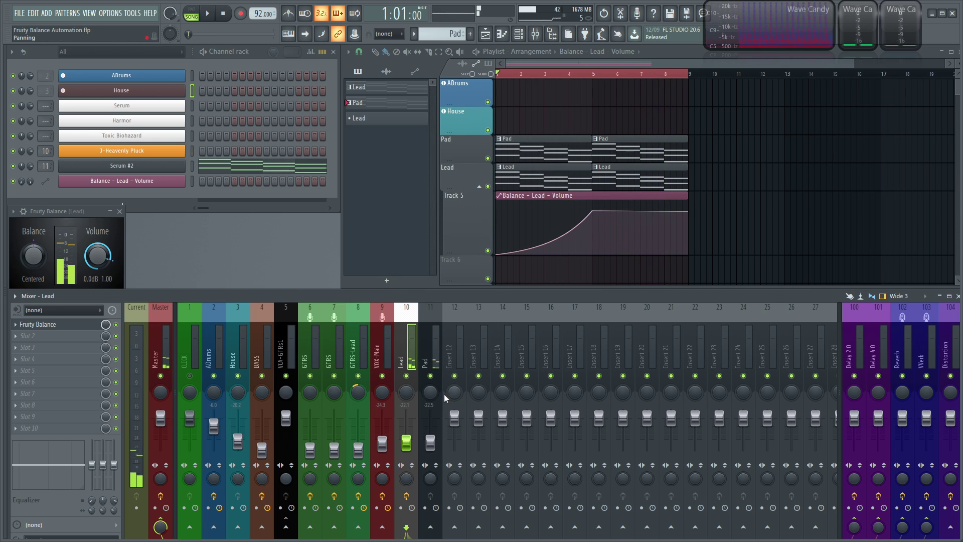
{"action": "left_click_drag", "start_coordinate": [408, 444], "coordinate": [407, 440]}
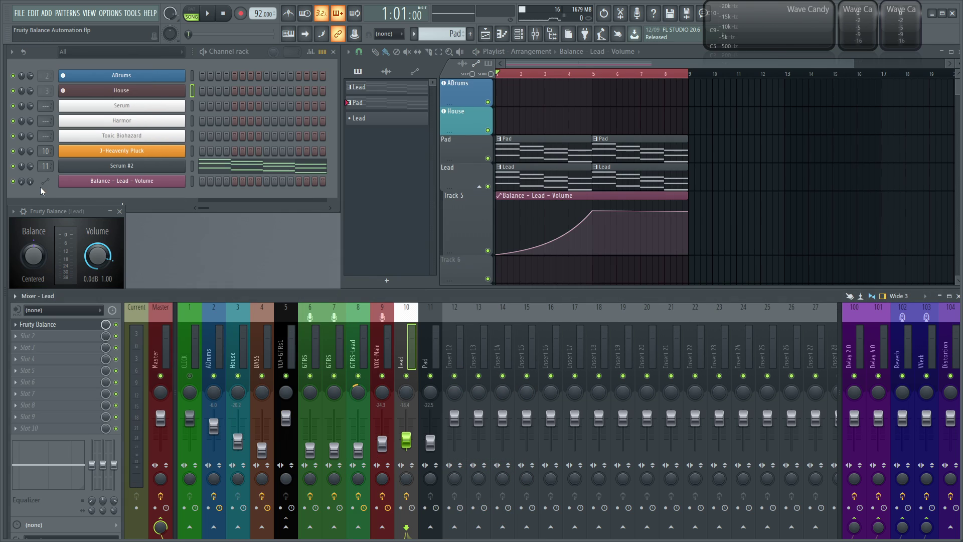
{"action": "left_click_drag", "start_coordinate": [55, 211], "coordinate": [124, 205]}
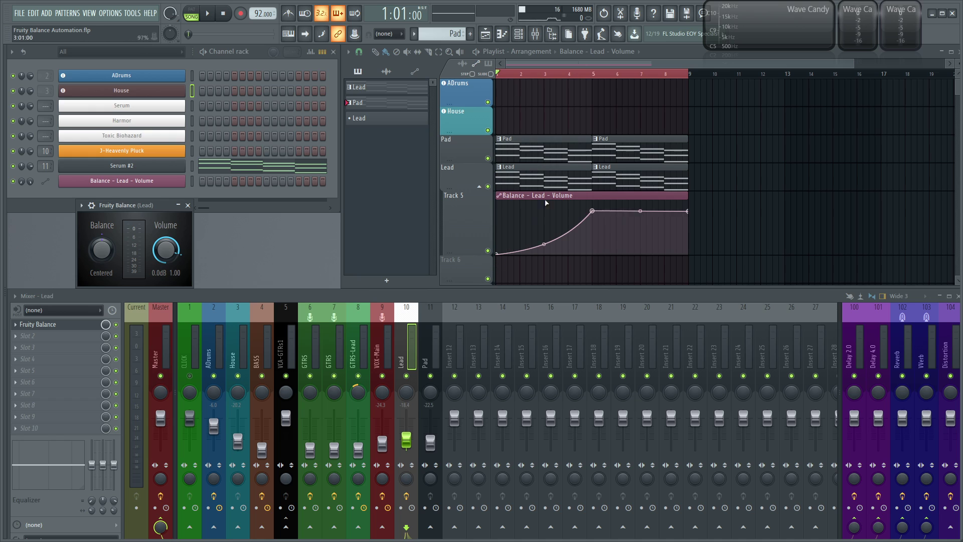
Create an automation clip for the Balance knob and move it onto Track 6.
{"action": "right_click", "coordinate": [105, 251]}
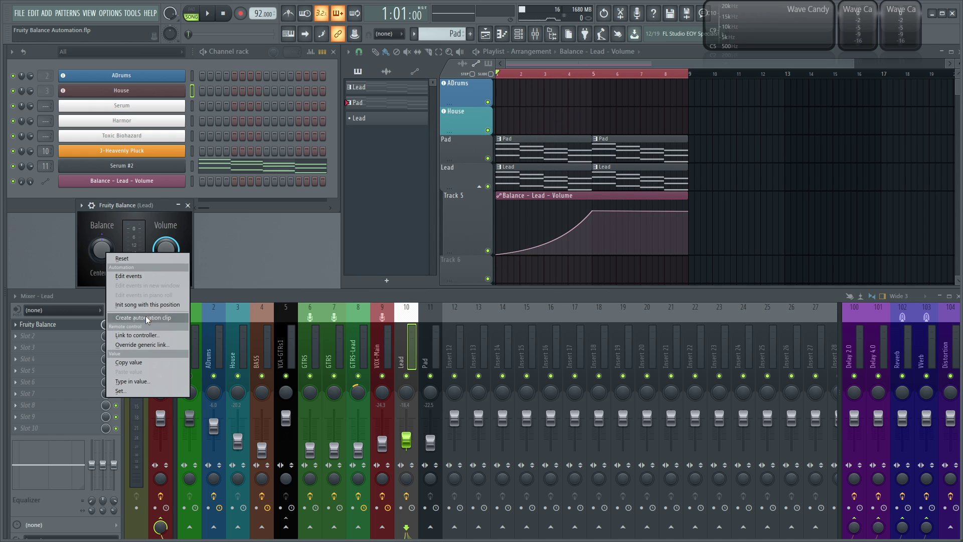
{"action": "left_click", "coordinate": [145, 315]}
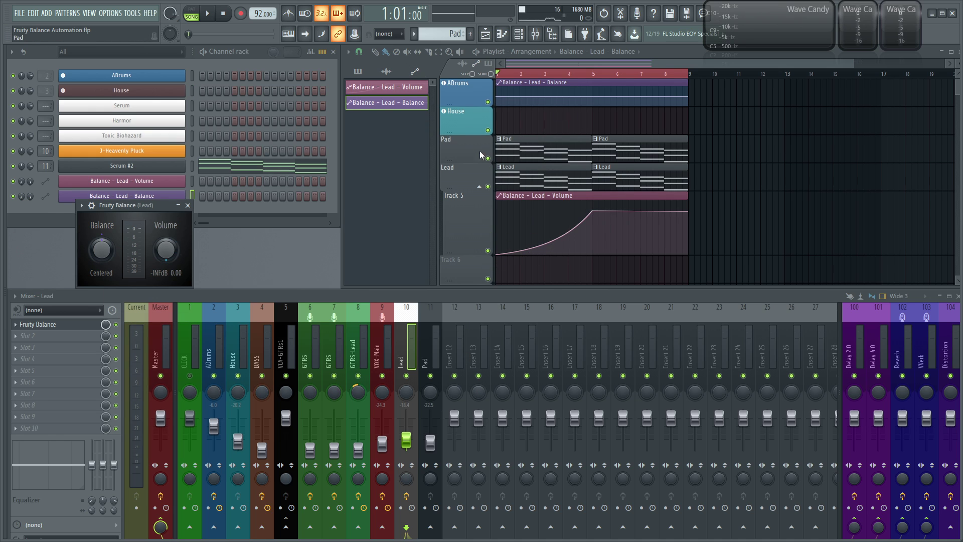
{"action": "scroll", "coordinate": [497, 251], "scroll_direction": "down", "scroll_amount": 1}
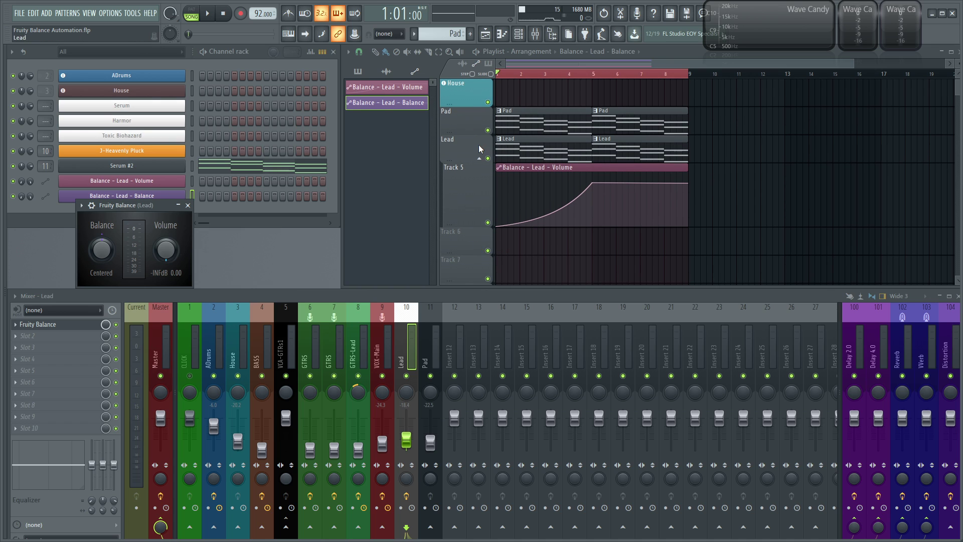
{"action": "scroll", "coordinate": [478, 150], "scroll_direction": "up", "scroll_amount": 1}
{"action": "left_click_drag", "start_coordinate": [523, 228], "coordinate": [524, 273]}
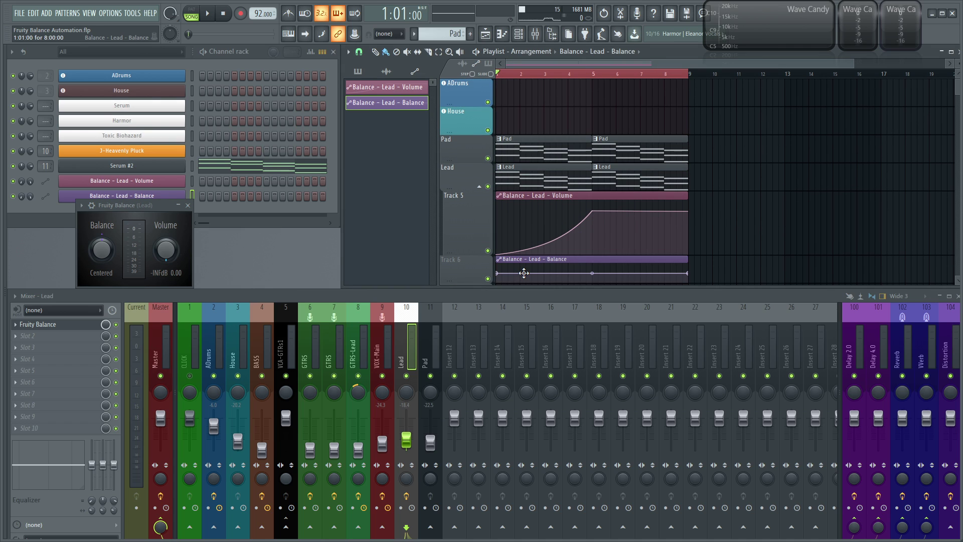
{"action": "scroll", "coordinate": [502, 226], "scroll_direction": "down", "scroll_amount": 1}
{"action": "right_click", "coordinate": [456, 238]}
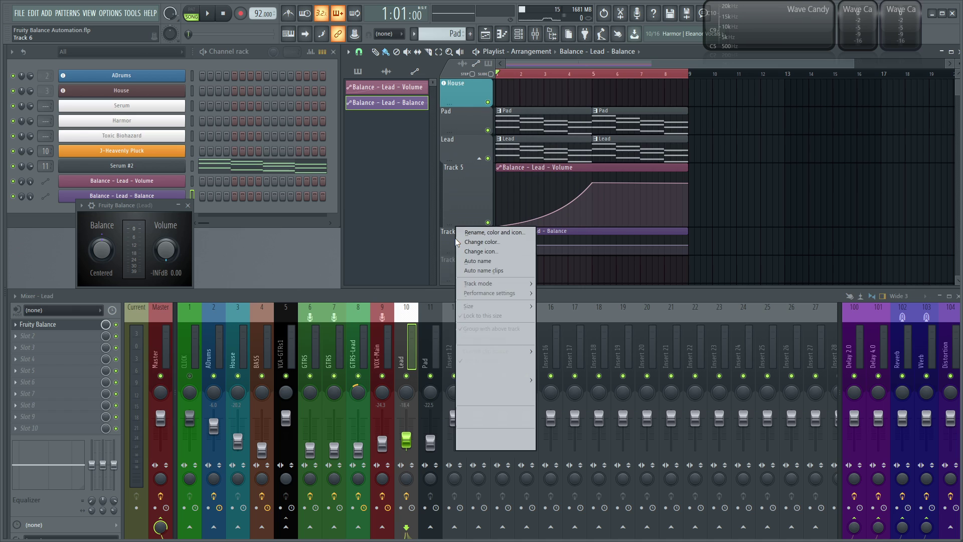
{"action": "key", "text": "Escape"}
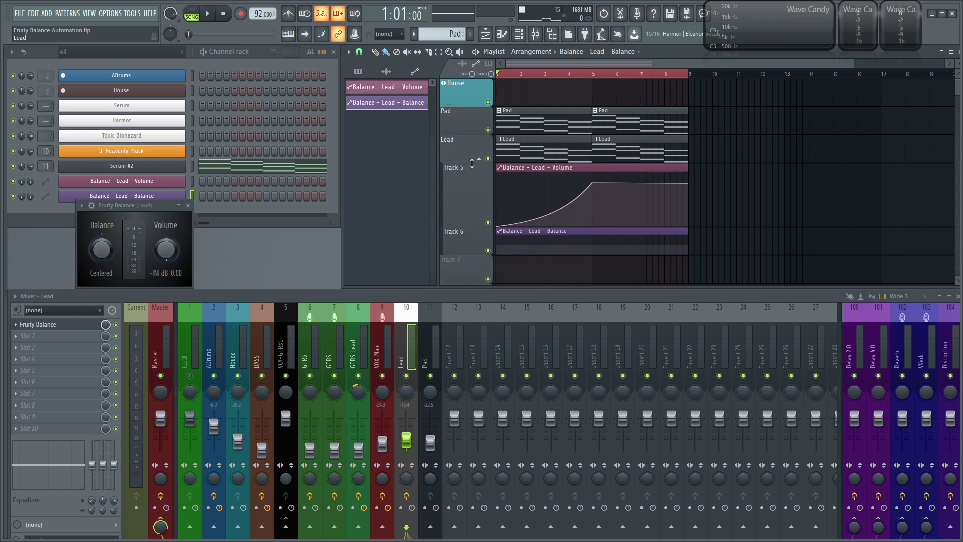
Shorten Track 5, enlarge Track 6, and nudge the Balance curve's middle point lower.
{"action": "scroll", "coordinate": [473, 163], "scroll_direction": "down", "scroll_amount": 2}
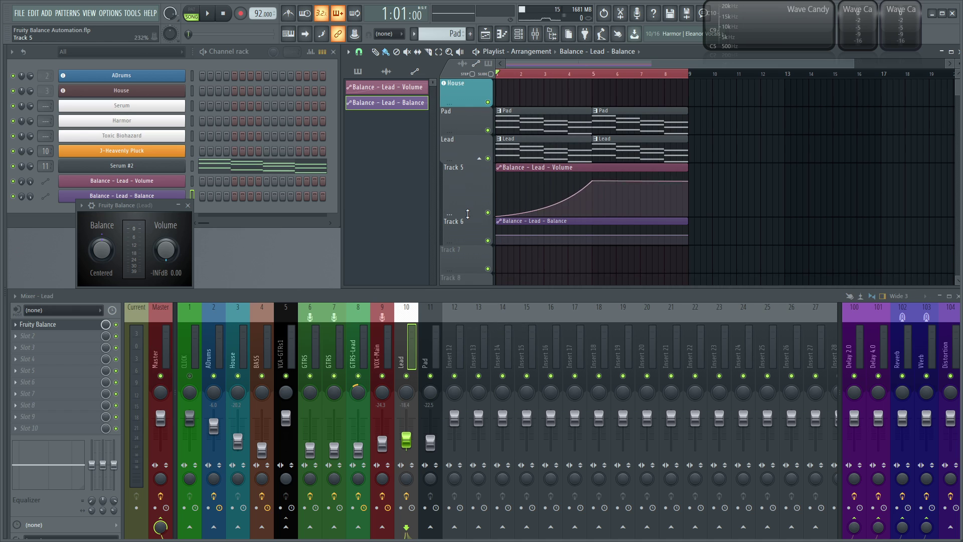
{"action": "left_click", "coordinate": [479, 159]}
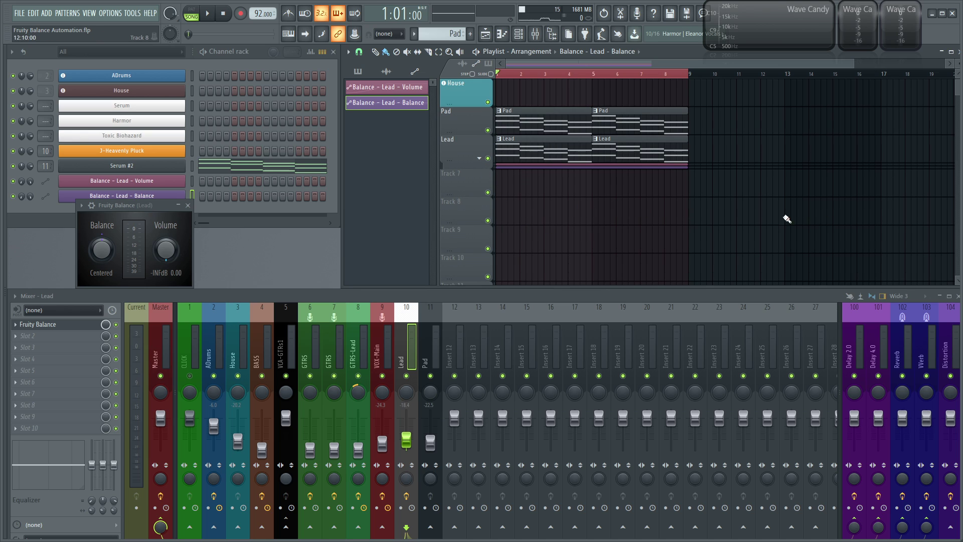
{"action": "left_click", "coordinate": [479, 158]}
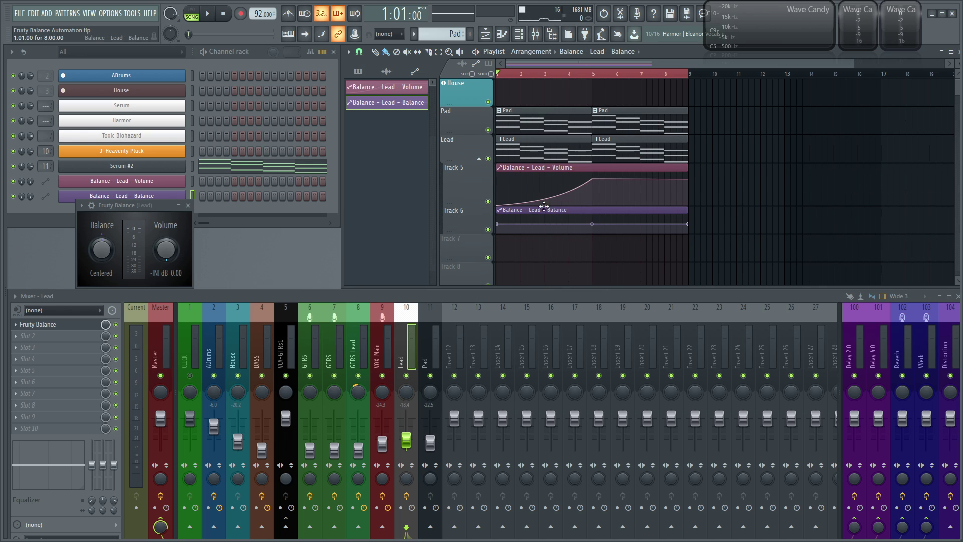
{"action": "left_click_drag", "start_coordinate": [464, 201], "coordinate": [463, 180]}
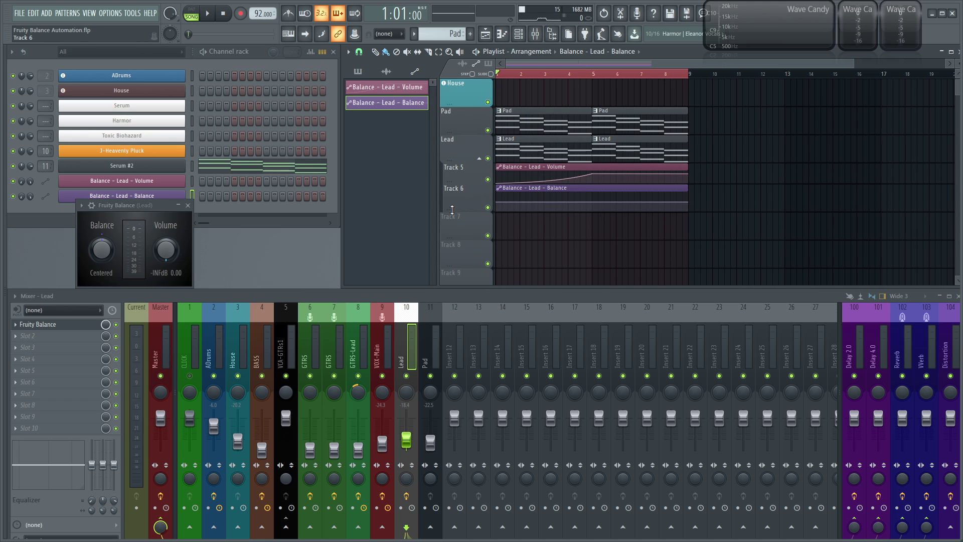
{"action": "left_click_drag", "start_coordinate": [452, 210], "coordinate": [456, 309]}
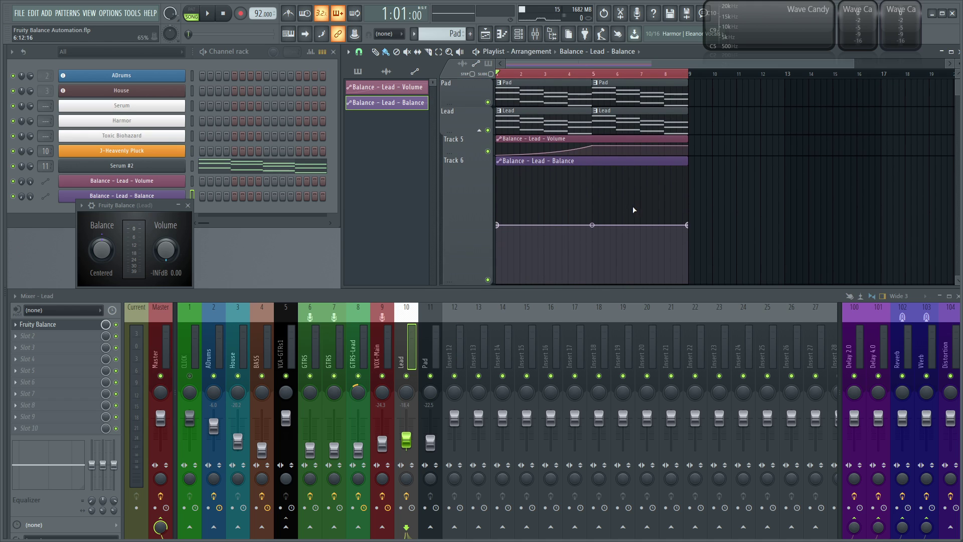
{"action": "mouse_move", "coordinate": [592, 225]}
{"action": "left_mouse_down"}
{"action": "mouse_move", "coordinate": [593, 233]}
{"action": "mouse_move", "coordinate": [592, 225]}
{"action": "left_mouse_up"}
Make the end segment a Pulse curve, raise the middle point, drop the last point to 0%, and preview from bar 5.
{"action": "right_click", "coordinate": [688, 225]}
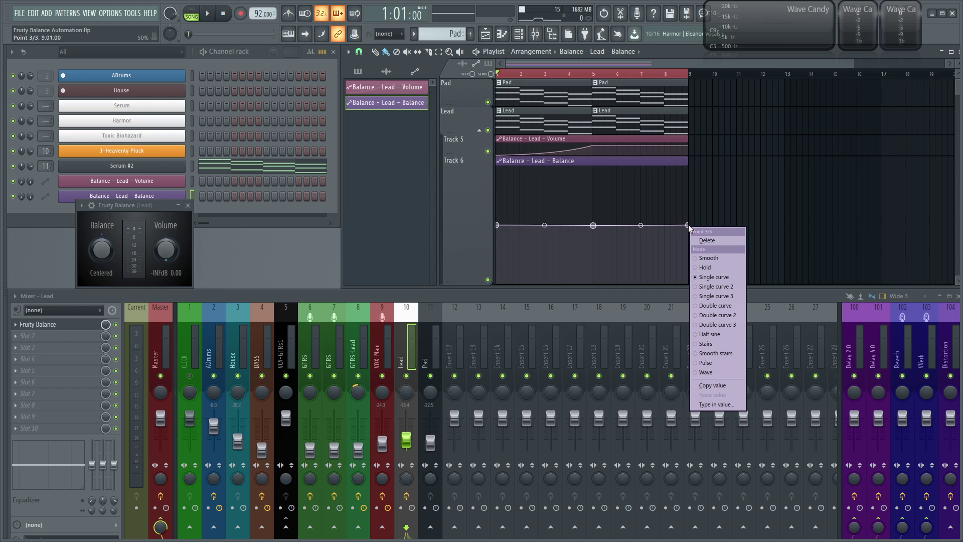
{"action": "left_click", "coordinate": [724, 362]}
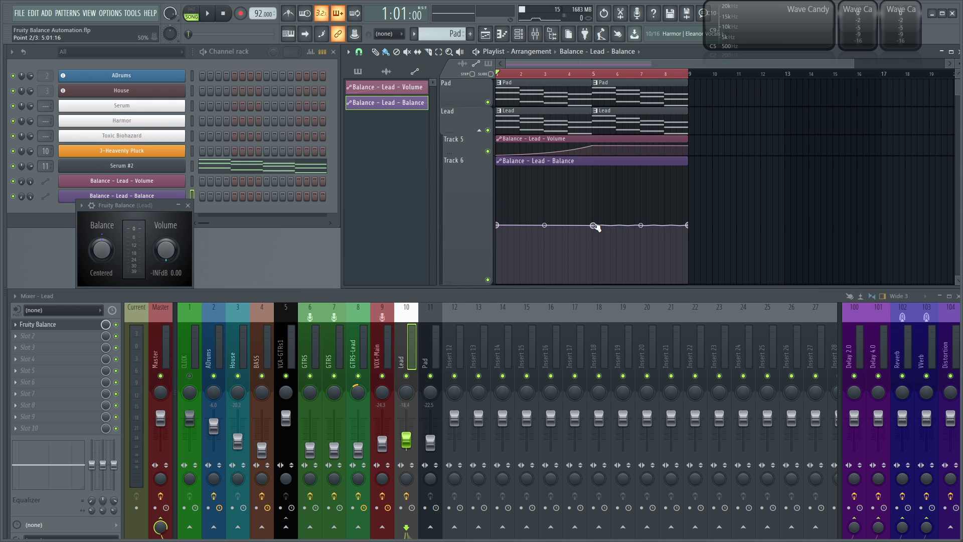
{"action": "left_click_drag", "start_coordinate": [593, 225], "coordinate": [588, 192]}
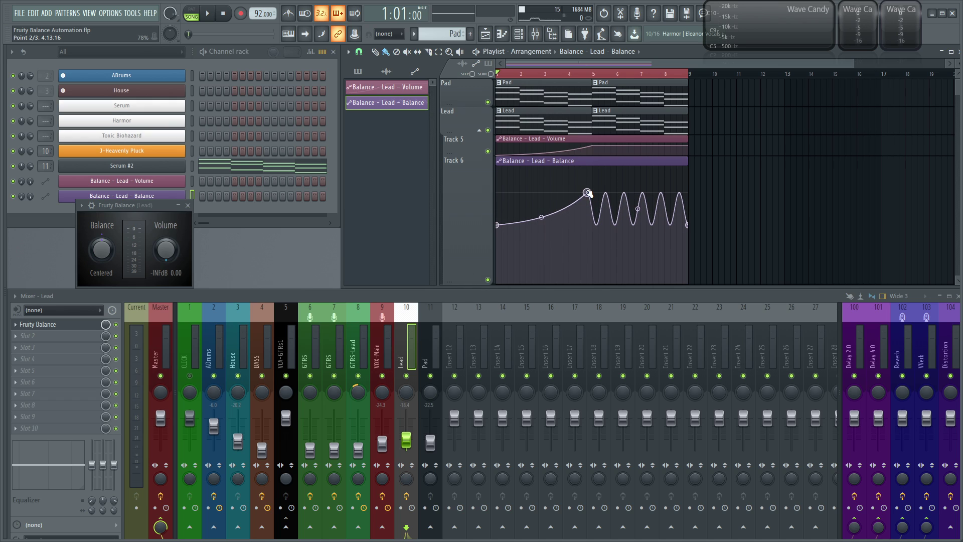
{"action": "left_click_drag", "start_coordinate": [688, 224], "coordinate": [694, 290]}
{"action": "left_click", "coordinate": [606, 76]}
{"action": "key", "text": "space"}
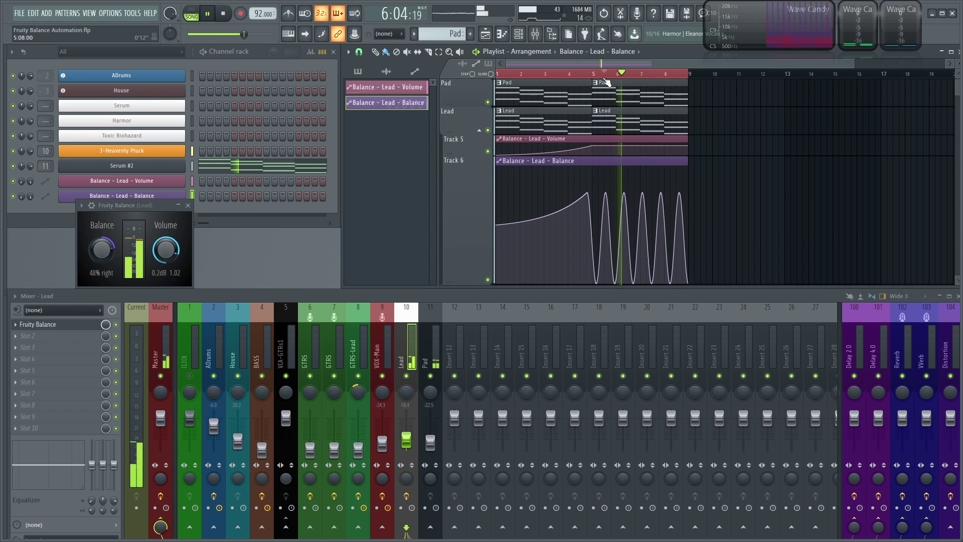
{"action": "key", "text": "space"}
Shift the middle point slightly later and reduce the wave to three peaks.
{"action": "scroll", "coordinate": [604, 185], "scroll_direction": "up", "scroll_amount": 5}
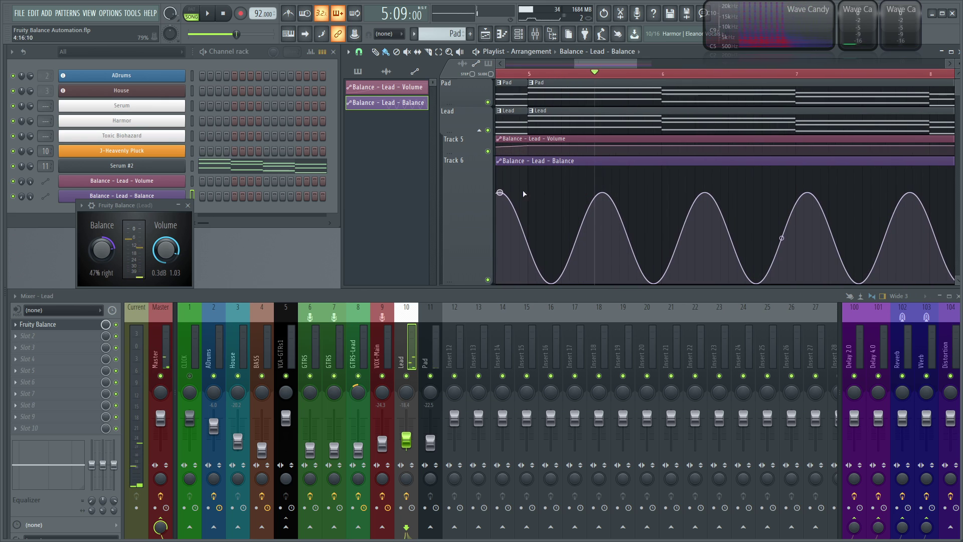
{"action": "left_click_drag", "start_coordinate": [500, 193], "coordinate": [524, 193]}
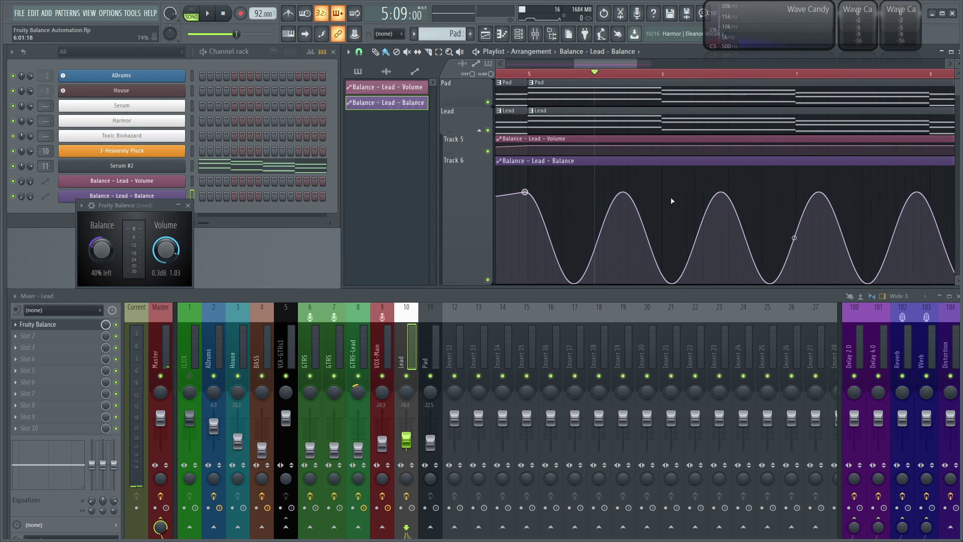
{"action": "scroll", "coordinate": [709, 228], "scroll_direction": "down", "scroll_amount": 4}
{"action": "left_click_drag", "start_coordinate": [728, 238], "coordinate": [729, 250]}
{"action": "scroll", "coordinate": [723, 215], "scroll_direction": "down", "scroll_amount": 3}
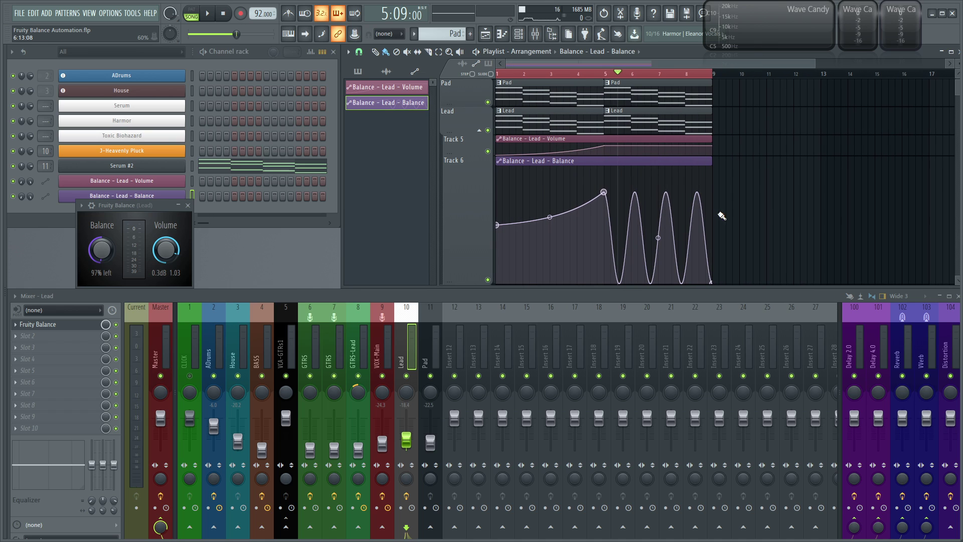
{"action": "key", "text": "space"}
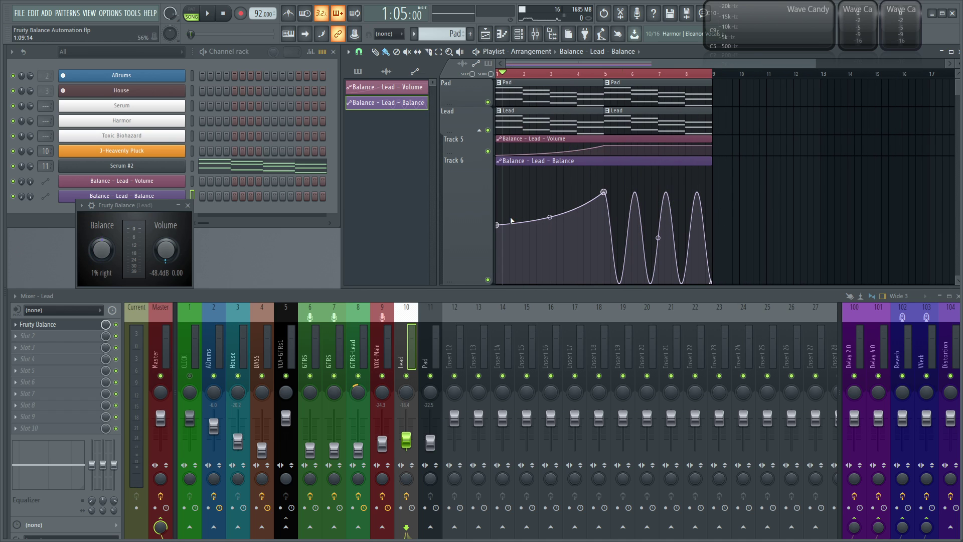
Set the first Balance point to 50% centre, lower the peak a little, and play the song.
{"action": "left_click_drag", "start_coordinate": [498, 224], "coordinate": [501, 227]}
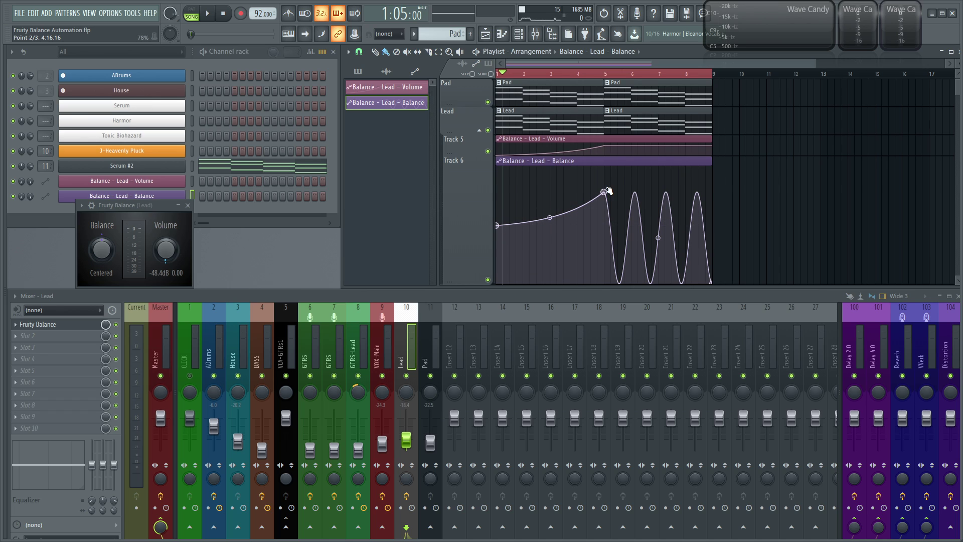
{"action": "left_click_drag", "start_coordinate": [605, 193], "coordinate": [606, 161]}
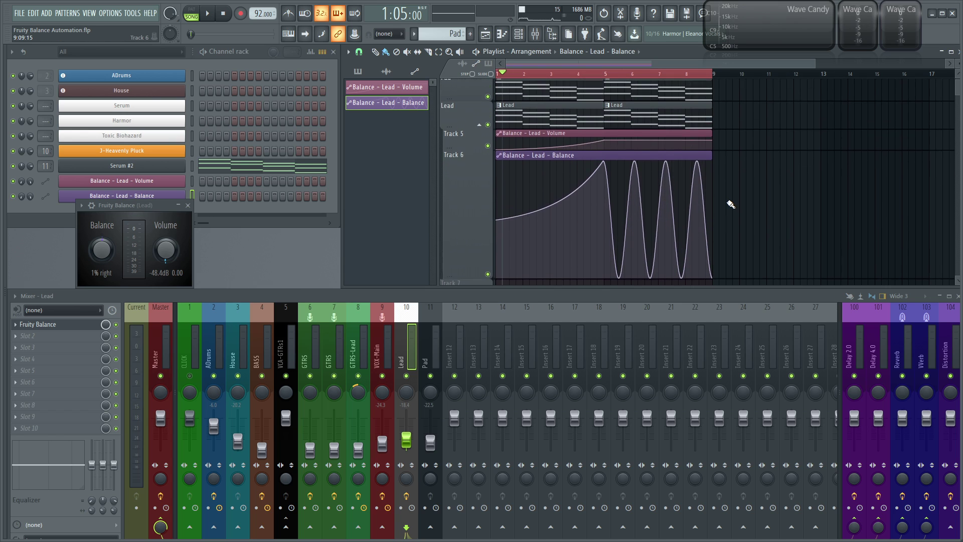
{"action": "scroll", "coordinate": [712, 203], "scroll_direction": "down", "scroll_amount": 1}
{"action": "scroll", "coordinate": [546, 199], "scroll_direction": "down", "scroll_amount": 1}
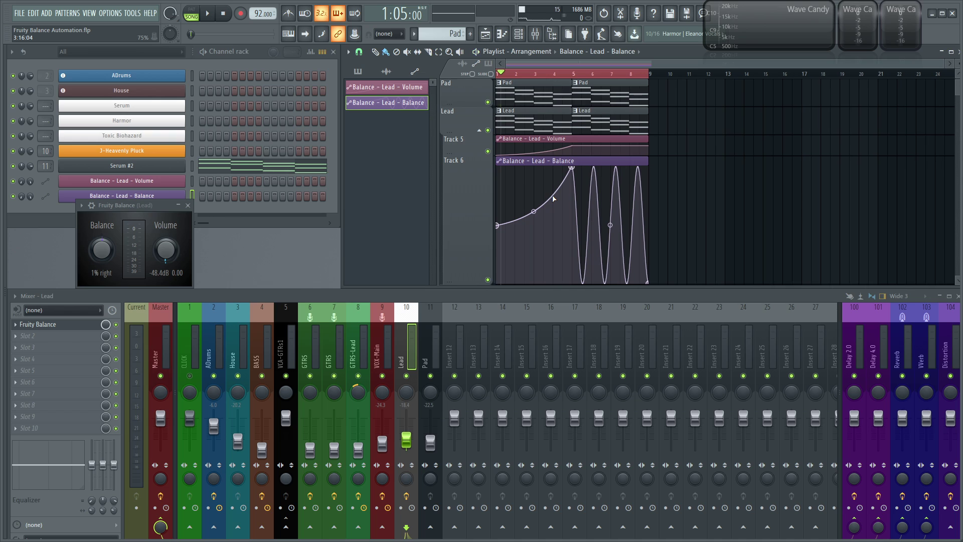
{"action": "key", "text": "space"}
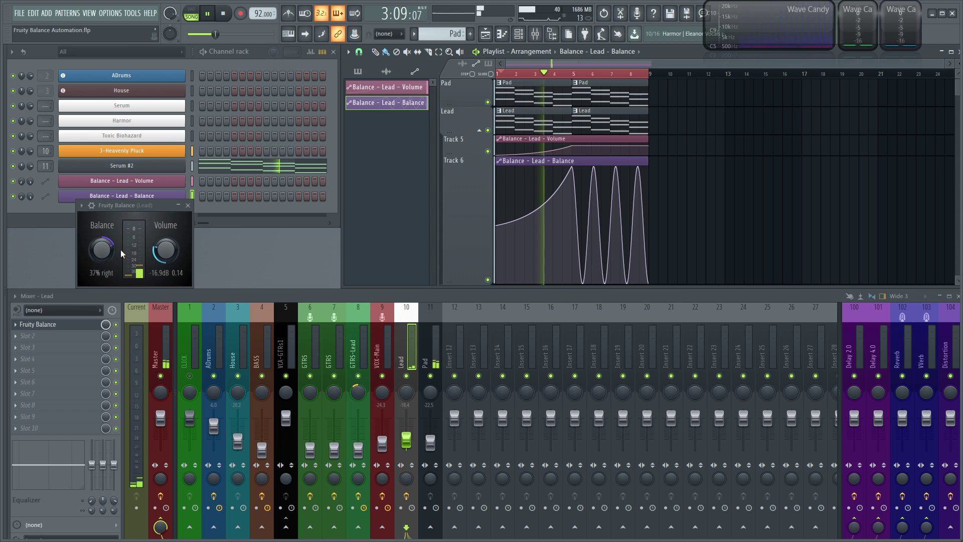
{"action": "mouse_move", "coordinate": [513, 236]}
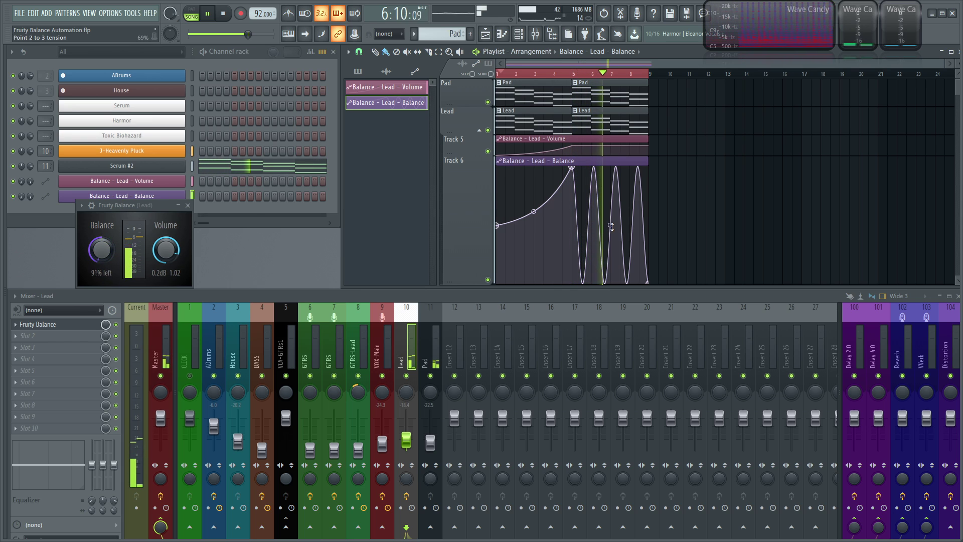
Raise the last segment's tension for about a dozen rapid swings, then preview from bar 5.
{"action": "key", "text": "space"}
{"action": "left_click_drag", "start_coordinate": [612, 227], "coordinate": [606, 171]}
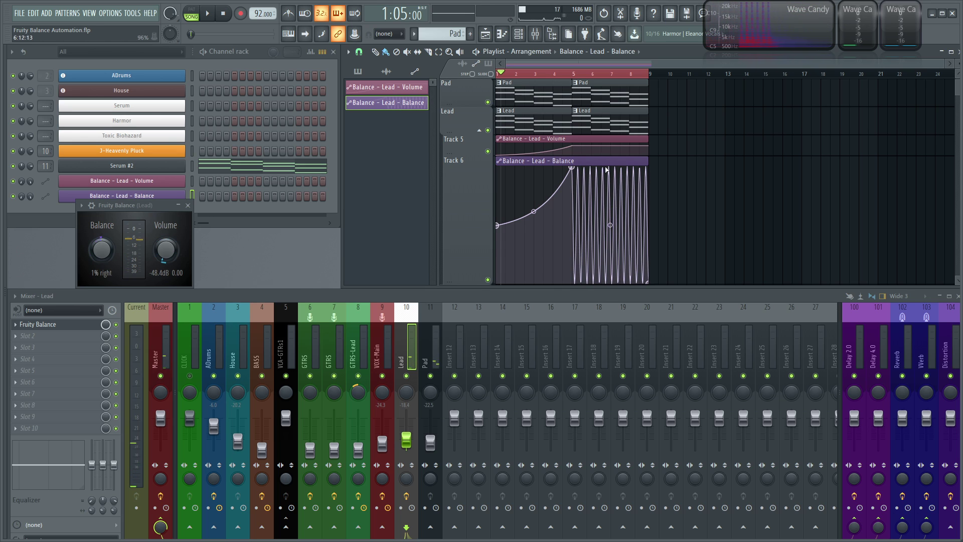
{"action": "left_click", "coordinate": [577, 74]}
{"action": "key", "text": "space"}
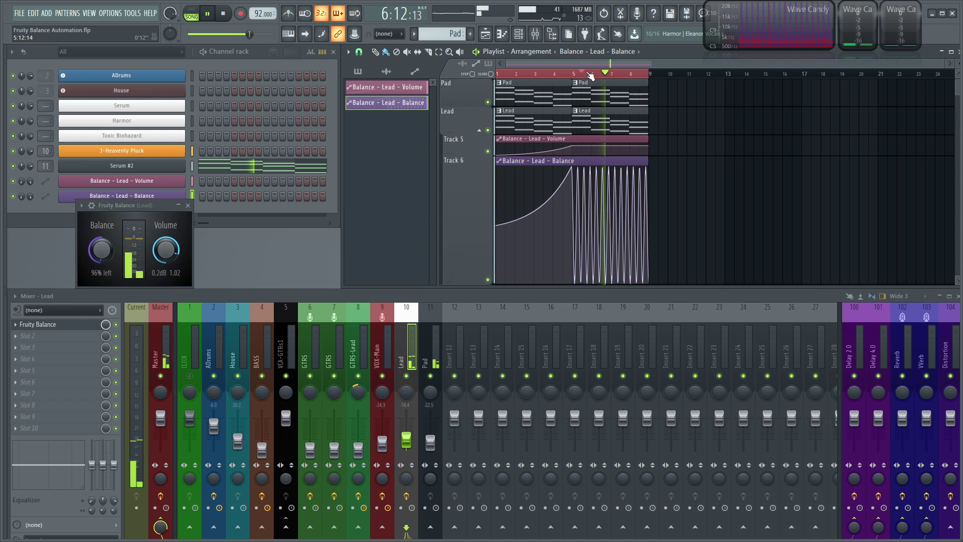
{"action": "key", "text": "space"}
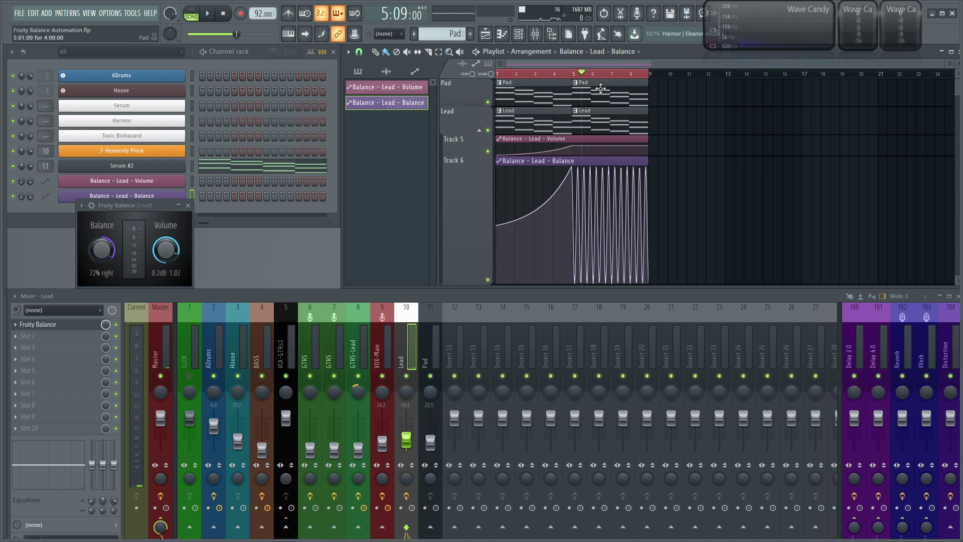
{"action": "scroll", "coordinate": [465, 210], "scroll_direction": "down", "scroll_amount": 1}
{"action": "scroll", "coordinate": [452, 165], "scroll_direction": "down", "scroll_amount": 4}
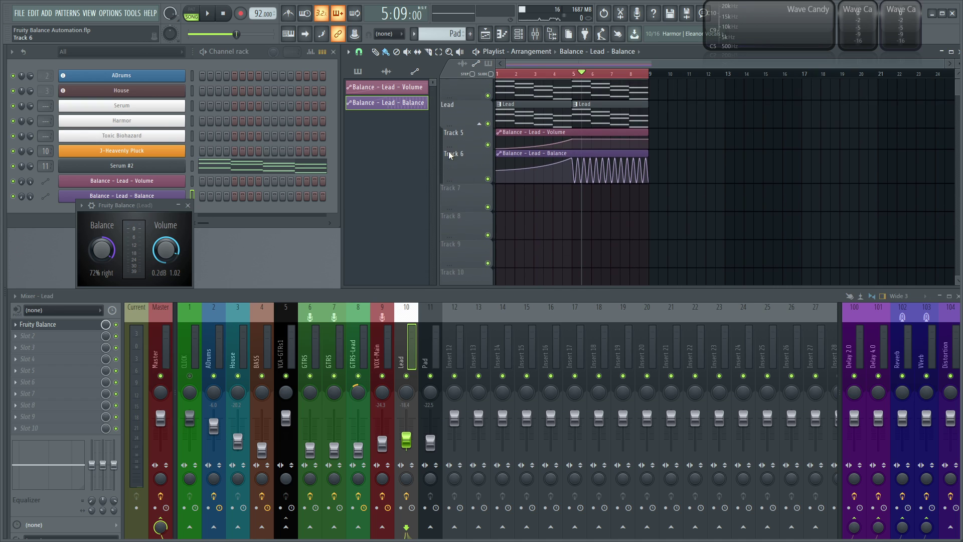
{"action": "scroll", "coordinate": [451, 156], "scroll_direction": "up", "scroll_amount": 3}
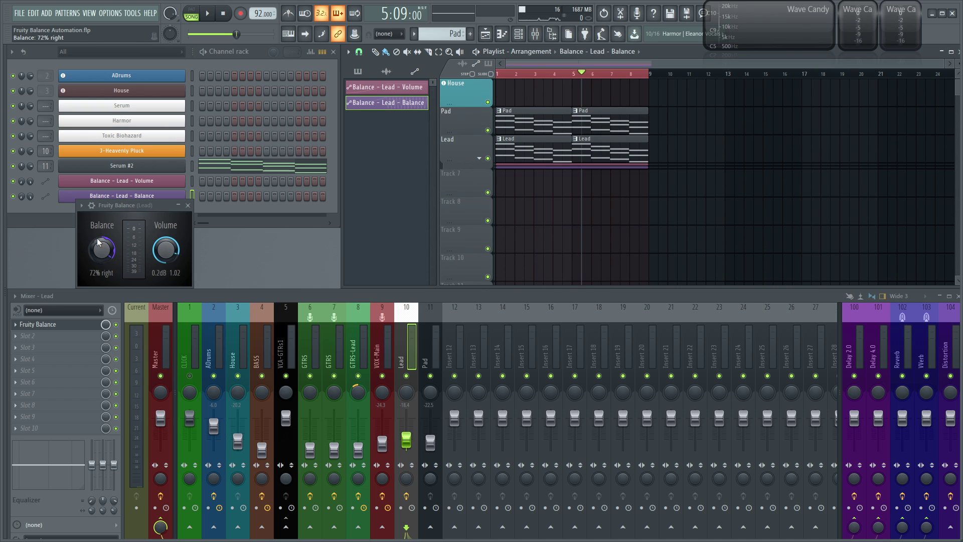
Focus the Lead insert's Fruity Balance window and close it with its X button.
{"action": "left_click", "coordinate": [145, 209]}
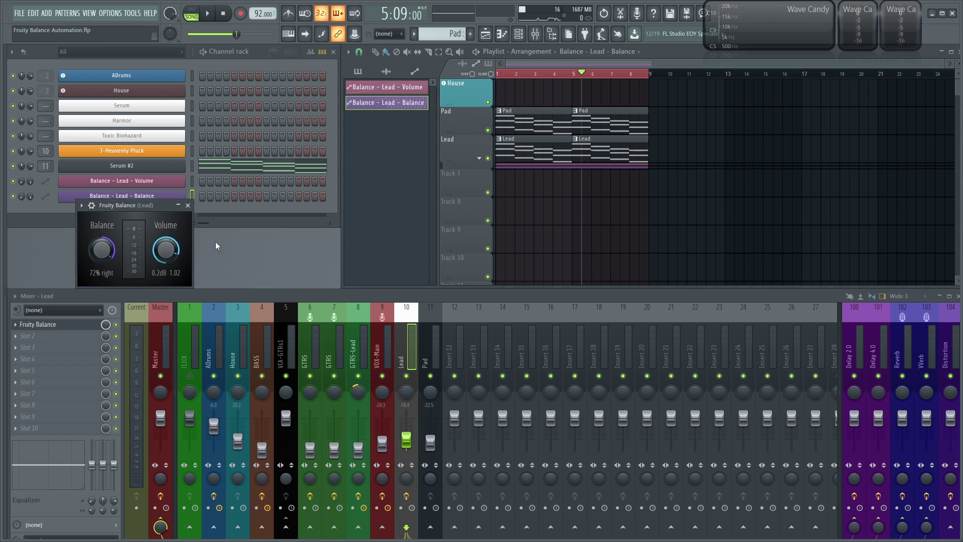
{"action": "left_click", "coordinate": [188, 205]}
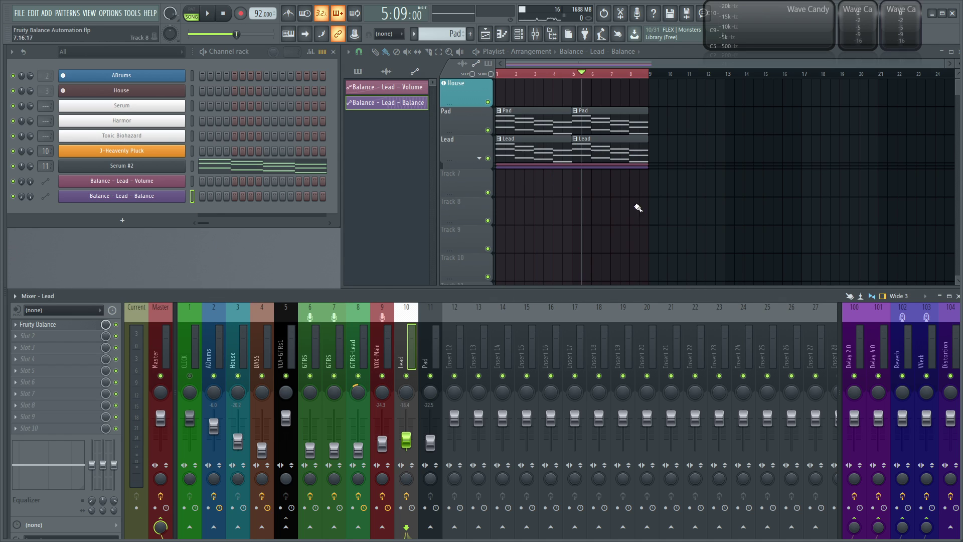